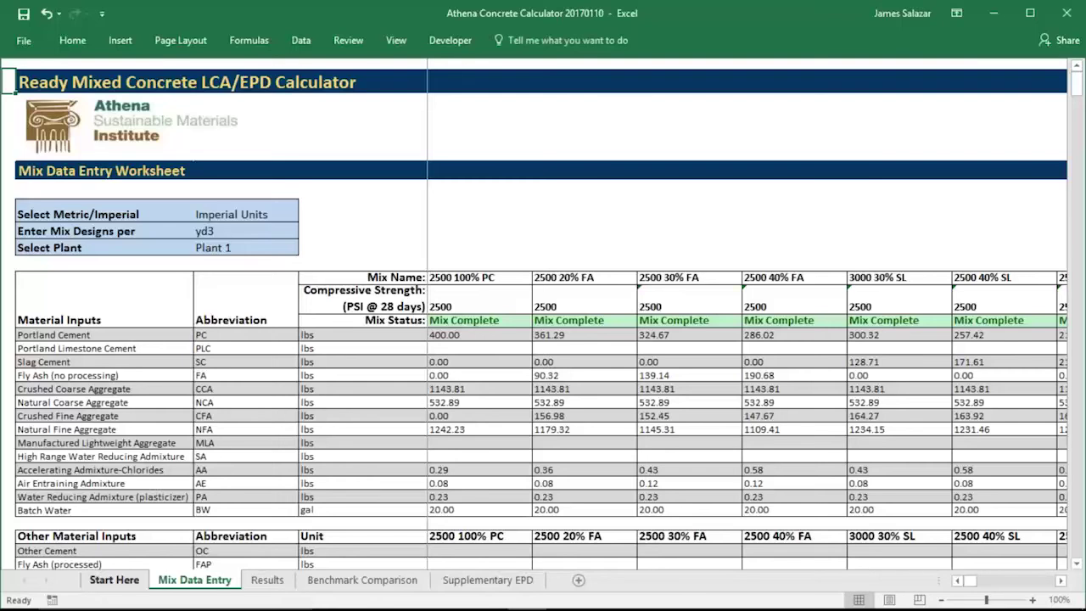
# Step: Read the Start Here worksheet, and review the selectable plants on the Mix Data Entry worksheet without changing the plant
pyautogui.hotkey('ctrl', 'pageup')
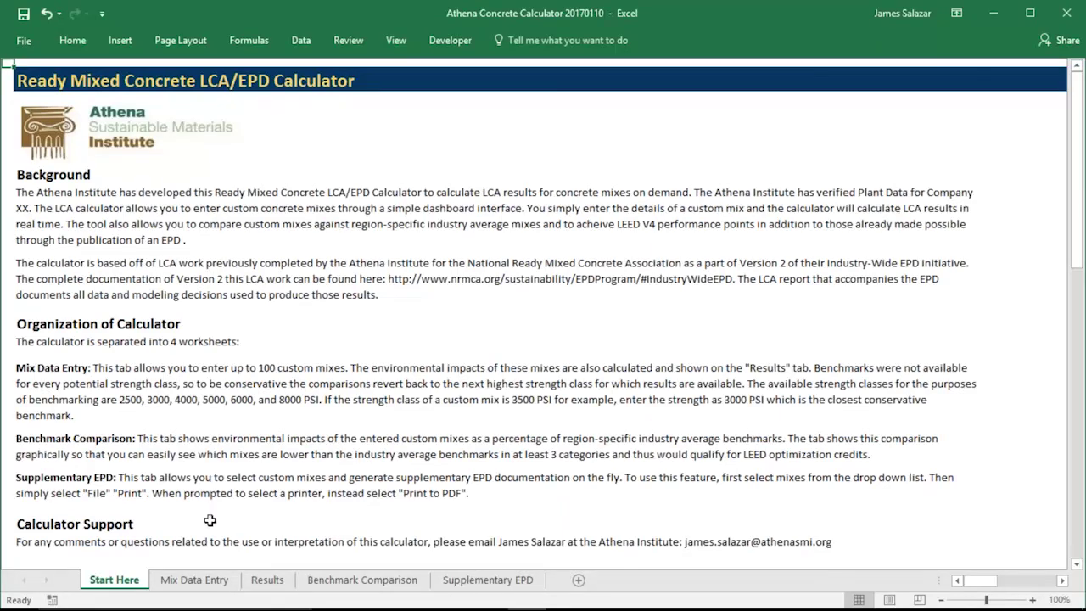
pyautogui.click(194, 579)
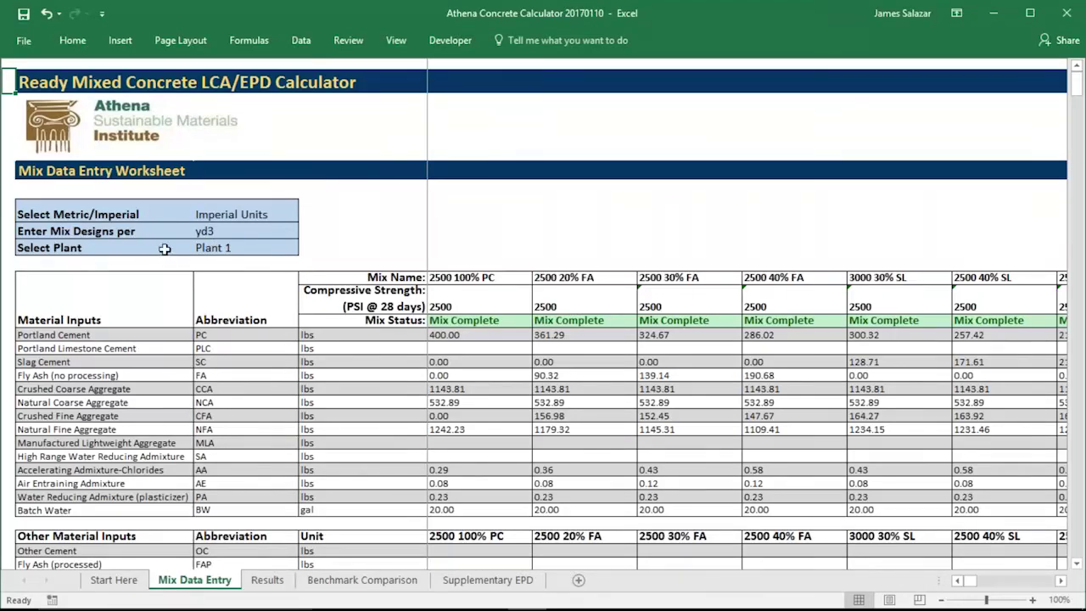
pyautogui.click(217, 248)
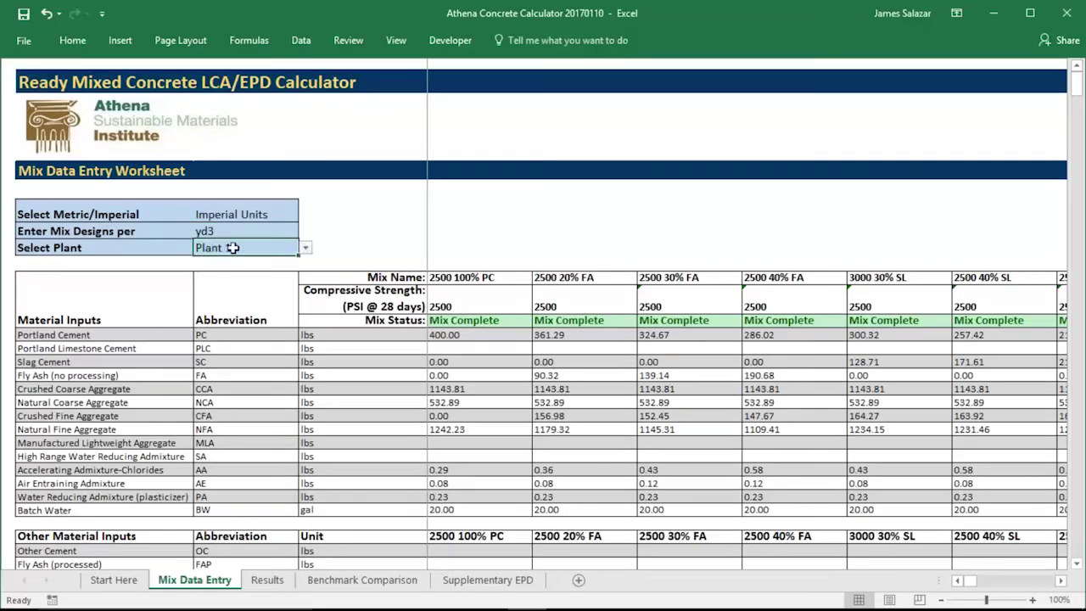
pyautogui.click(305, 247)
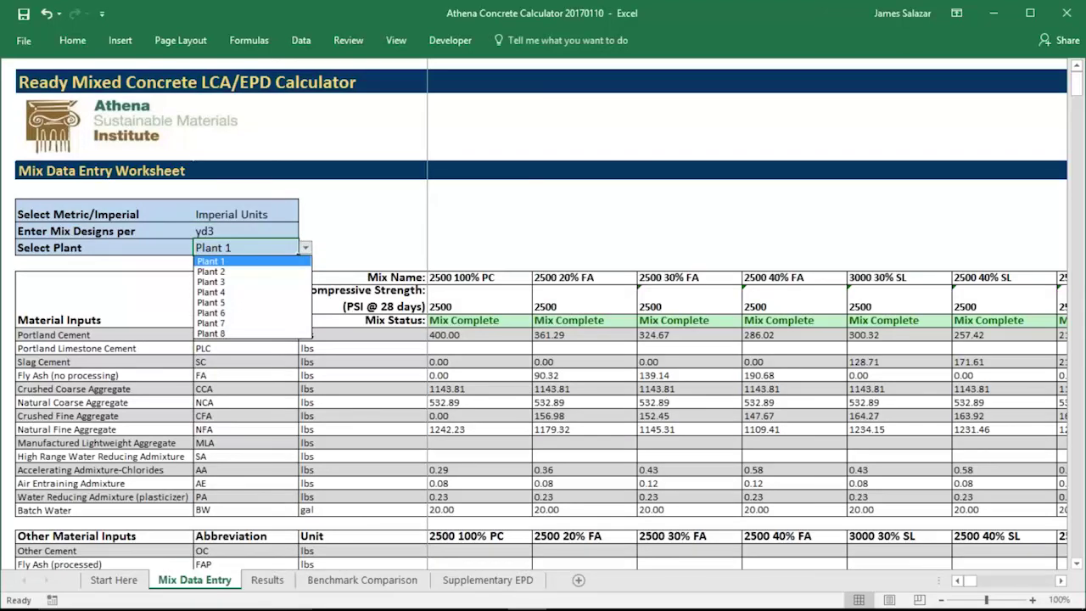
pyautogui.press('Escape')
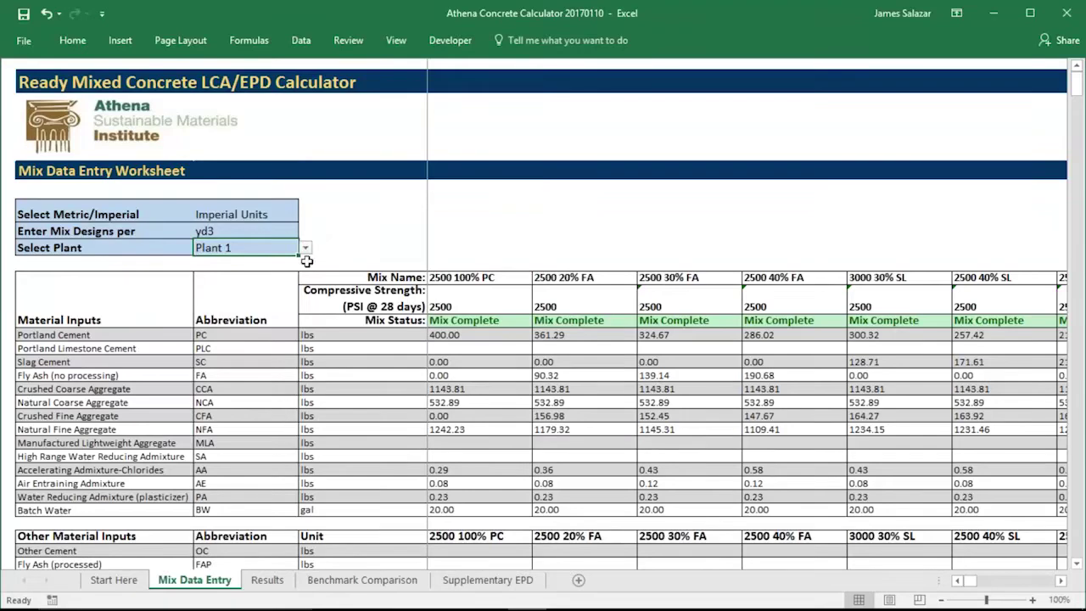
pyautogui.click(284, 333)
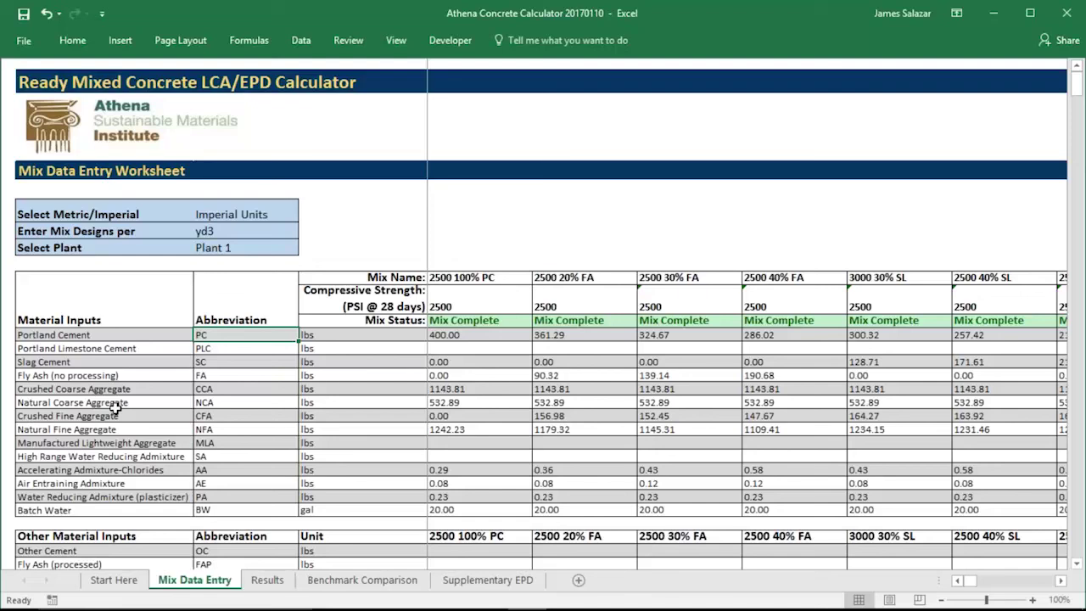
# Step: Examine the Portland Cement row's name, abbreviation, unit and amounts for the first mixes on the Mix Data Entry worksheet
pyautogui.click(88, 333)
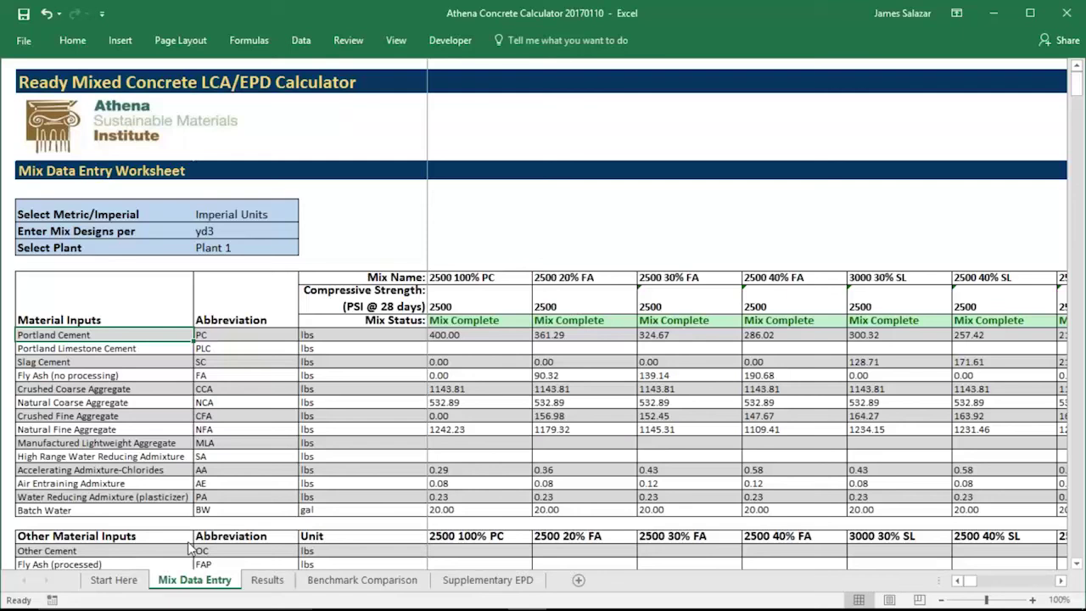
pyautogui.press('Right')
pyautogui.press('Right')
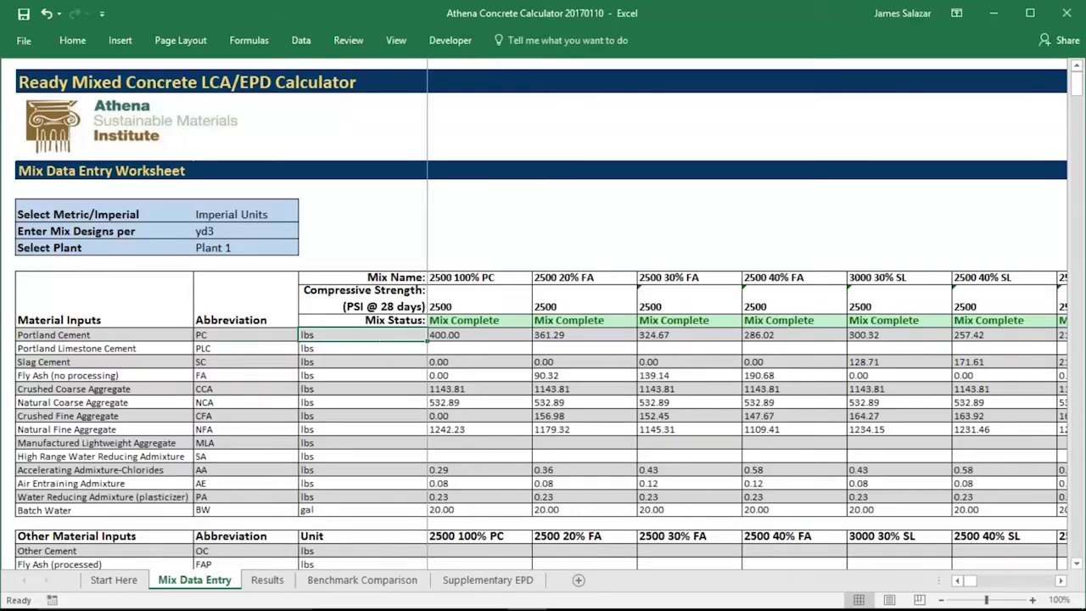
pyautogui.press('Right')
pyautogui.press('Right')
pyautogui.press('Left')
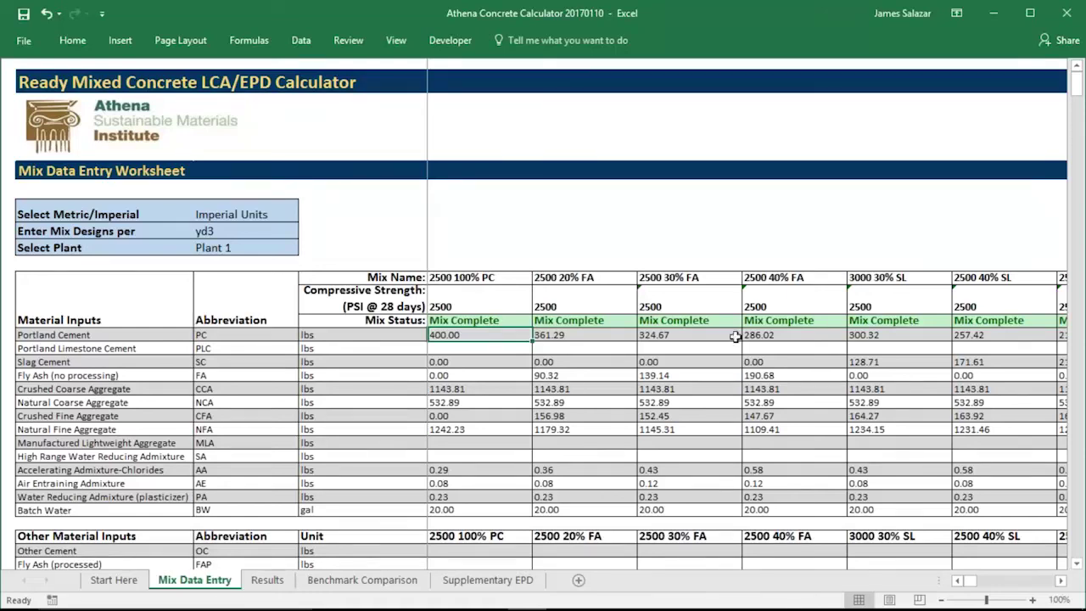
pyautogui.click(480, 351)
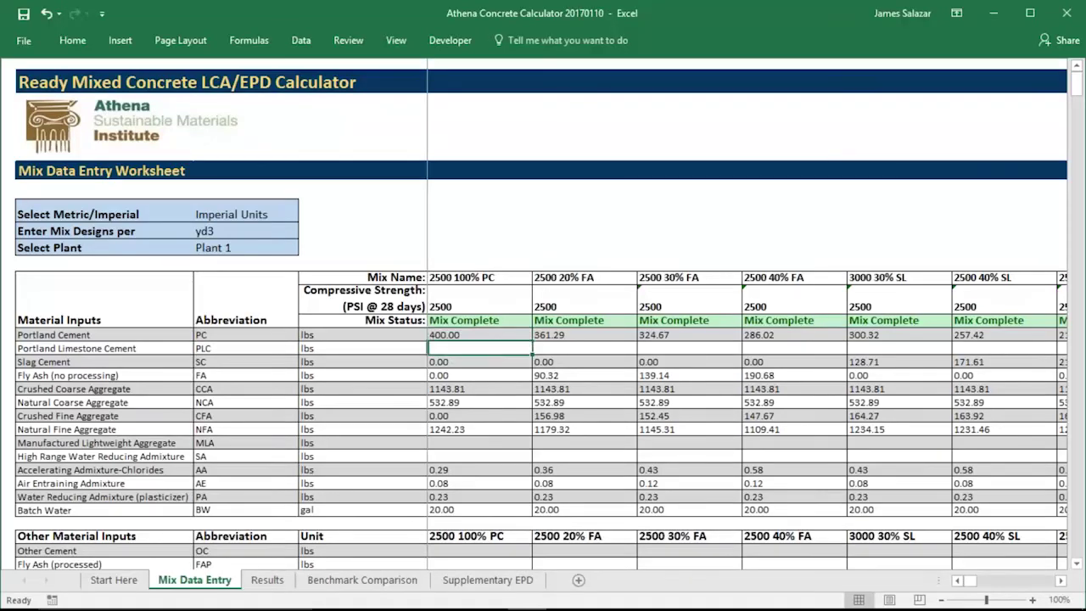
pyautogui.click(459, 334)
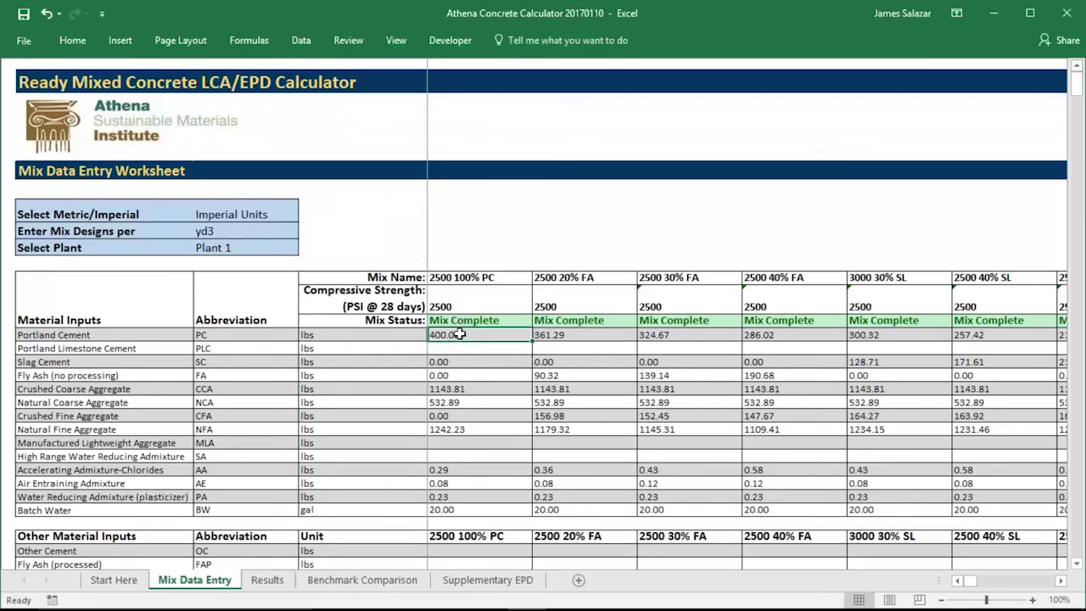
pyautogui.press('Right')
pyautogui.press('Right')
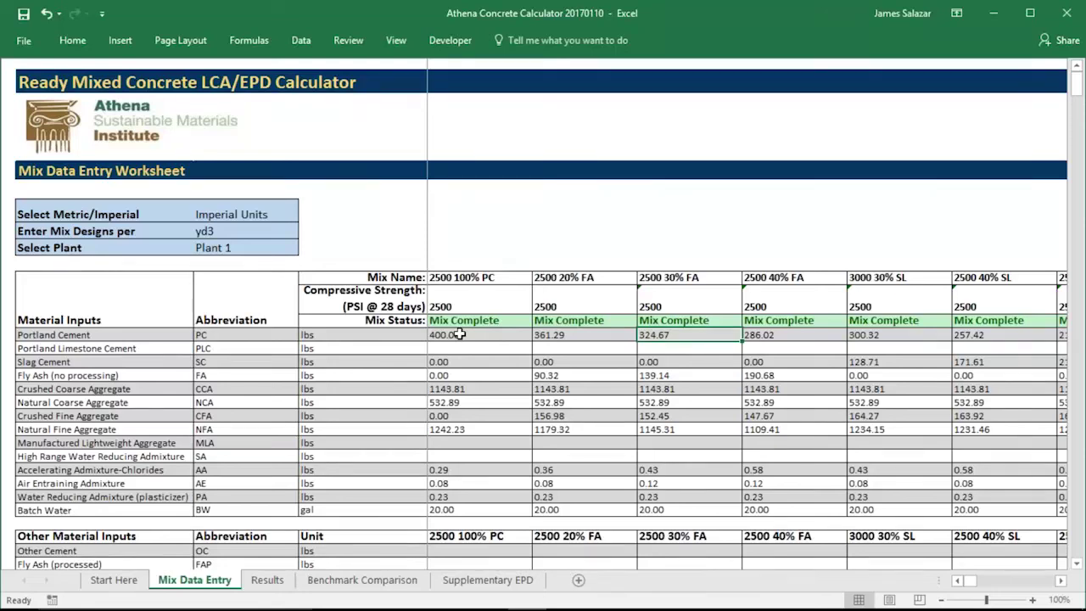
# Step: Look through the entered mixes along the Portland Cement row up to the first empty Mix Name cell after 4000 40% SL
pyautogui.click(458, 334)
pyautogui.press('Right')
pyautogui.press('Right')
pyautogui.press('Right')
pyautogui.press('Right')
pyautogui.press('Right')
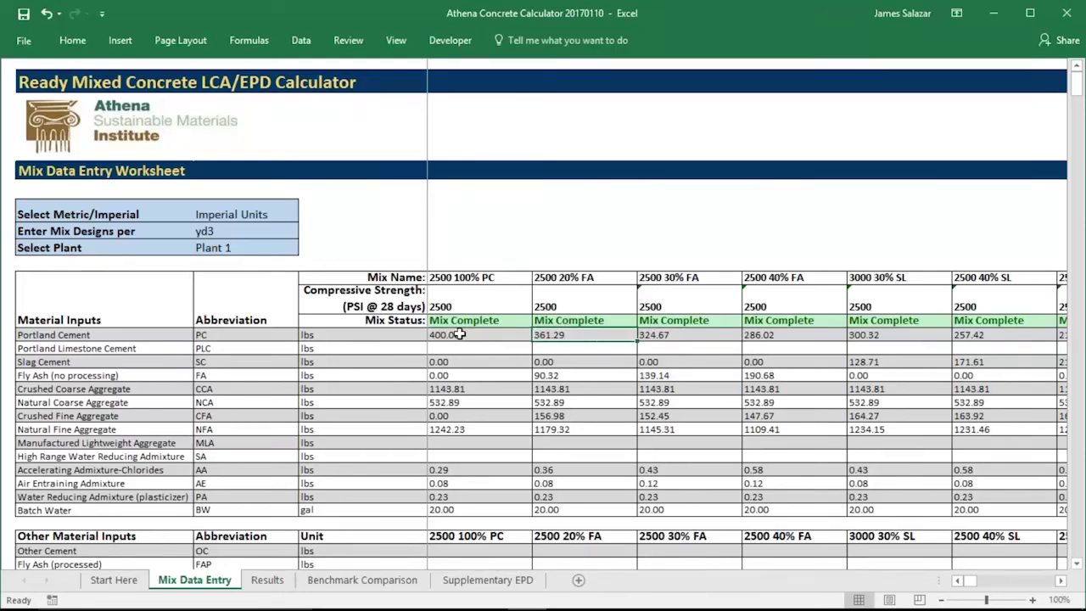
pyautogui.press('Right')
pyautogui.press('Right')
pyautogui.press('Right')
pyautogui.press('Right')
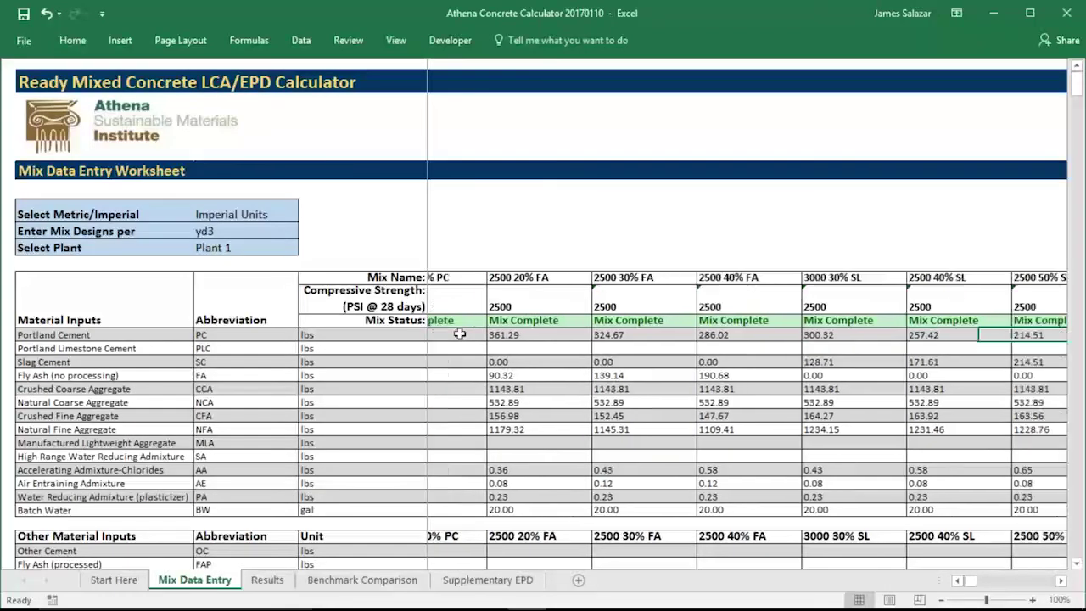
pyautogui.press('Right')
pyautogui.press('Right')
pyautogui.press('Right')
pyautogui.press('Right')
pyautogui.press('Right')
pyautogui.press('Right')
pyautogui.press('Right')
pyautogui.press('Right')
pyautogui.press('Right')
pyautogui.press('Right')
pyautogui.press('Right')
pyautogui.press('Right')
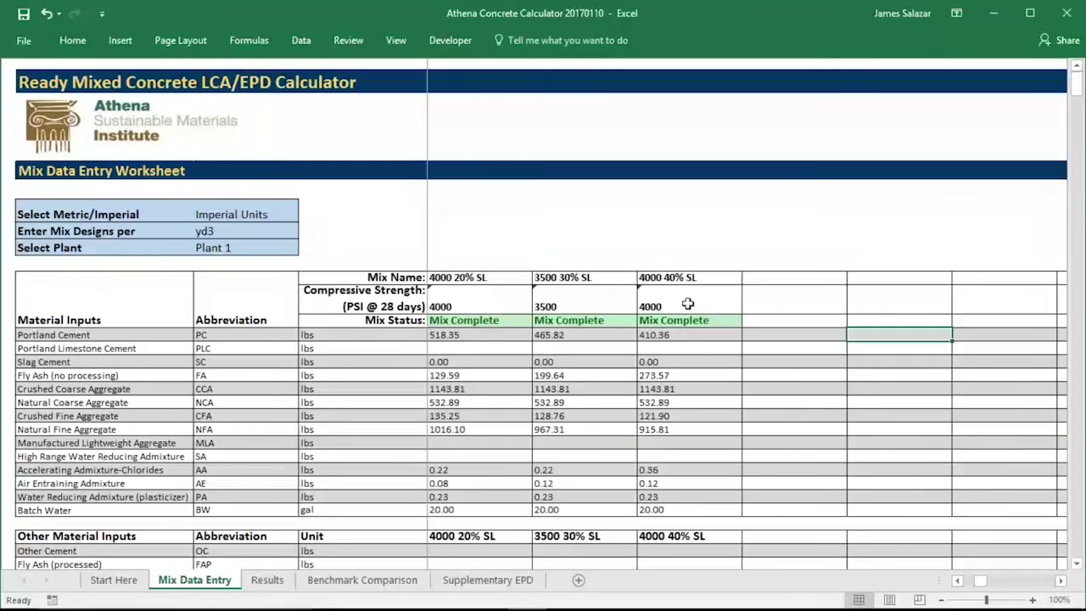
pyautogui.click(779, 277)
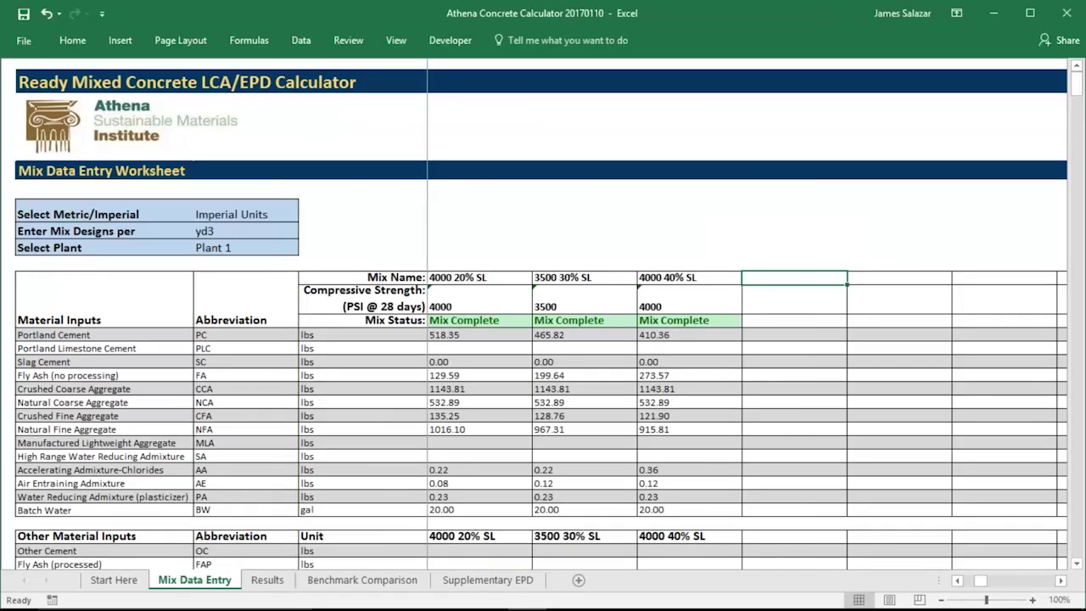
# Step: Clear the Crushed Coarse Aggregate and Natural Coarse Aggregate amounts of the 4000 40% SL mix
pyautogui.click(689, 375)
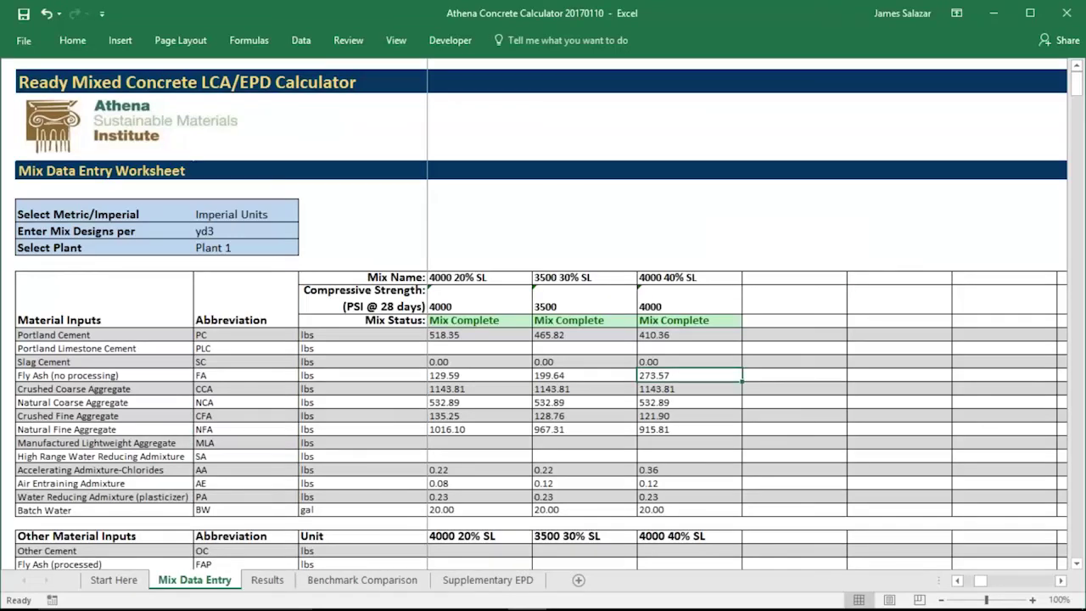
pyautogui.click(667, 389)
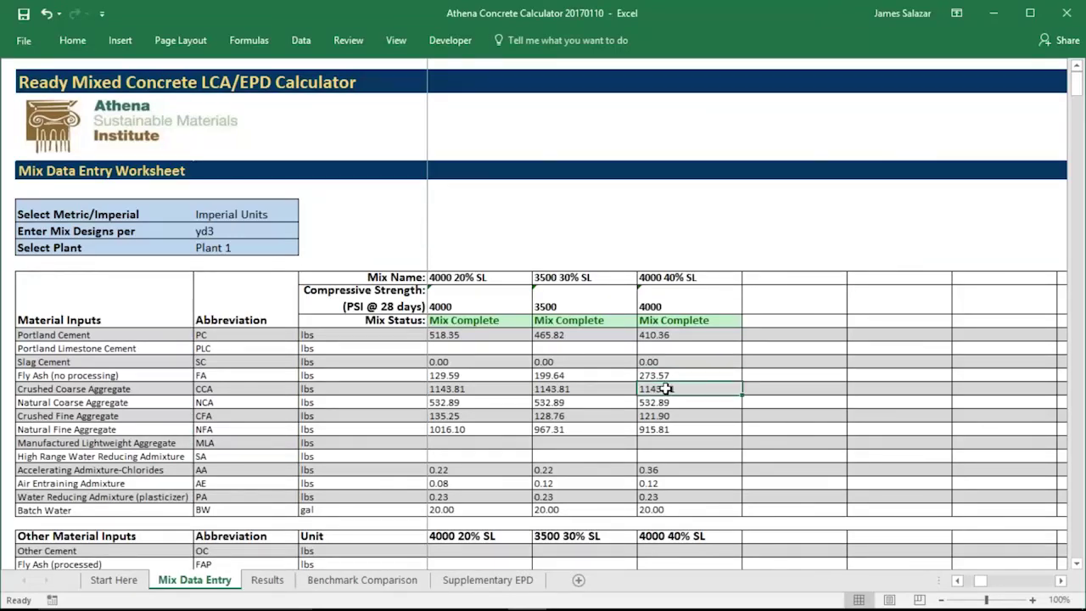
pyautogui.press('Delete')
pyautogui.click(667, 402)
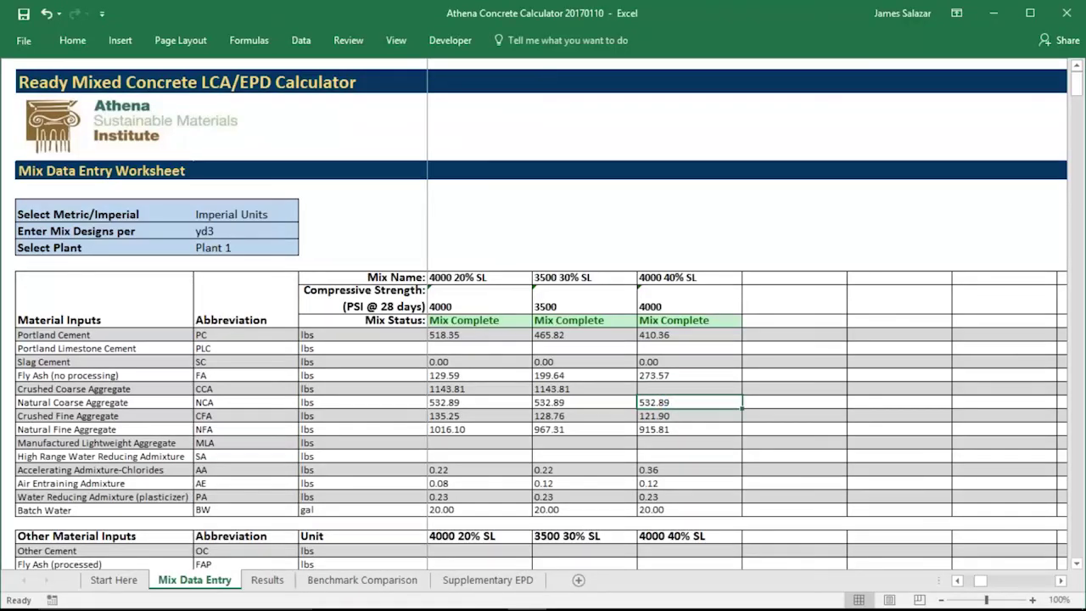
pyautogui.press('Delete')
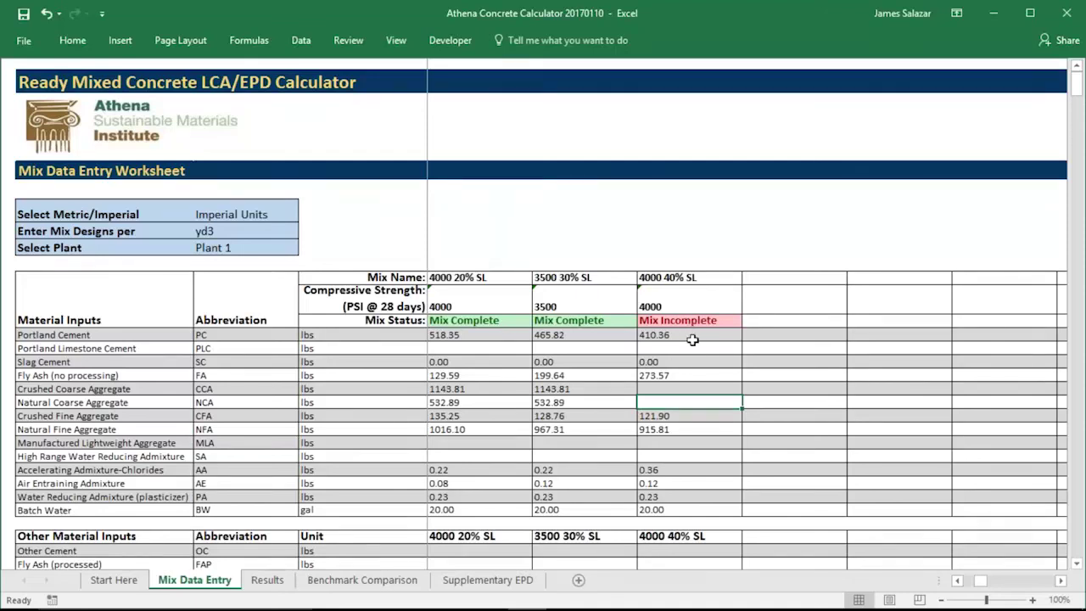
# Step: Set the Crushed Coarse Aggregate of the 4000 40% SL mix to 2000 lbs
pyautogui.click(682, 388)
pyautogui.write('2')
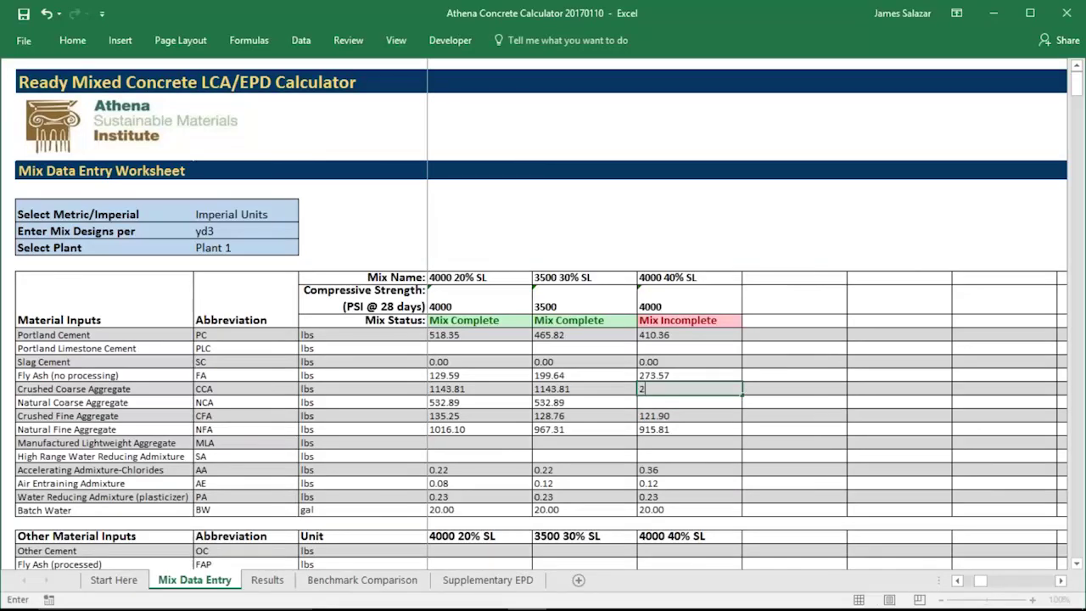
pyautogui.write('000')
pyautogui.press('Return')
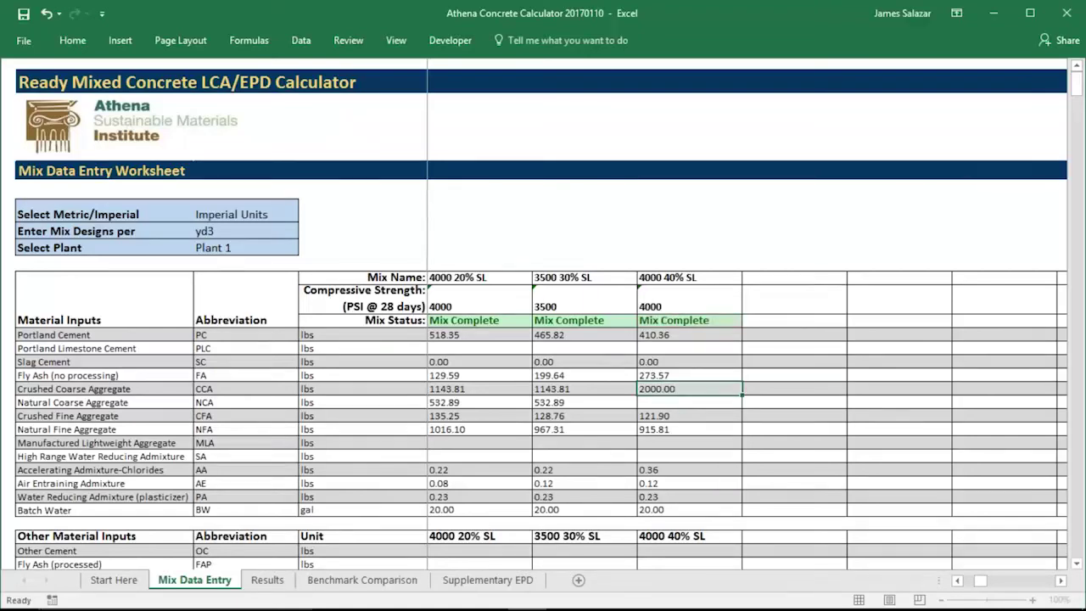
# Step: Set the Portland Cement of the 4000 40% SL mix to 100 lbs
pyautogui.click(679, 336)
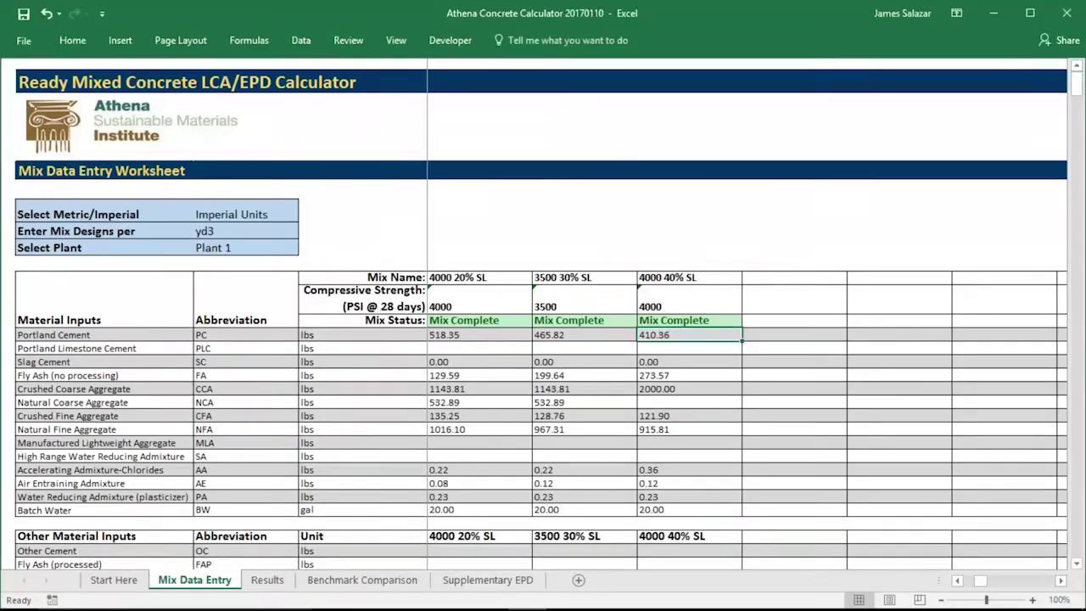
pyautogui.write('100')
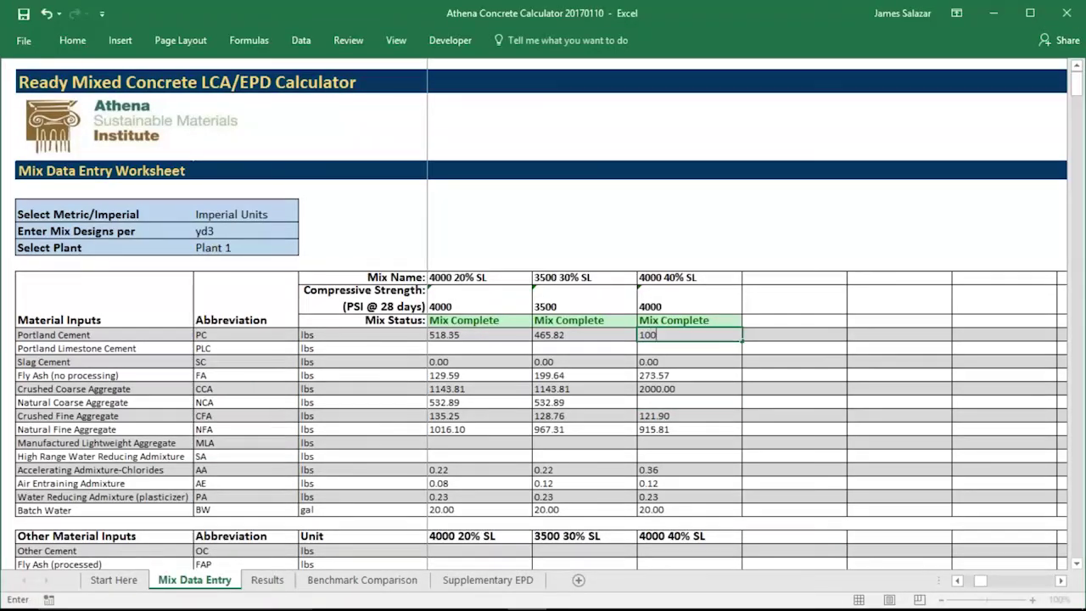
pyautogui.press('Return')
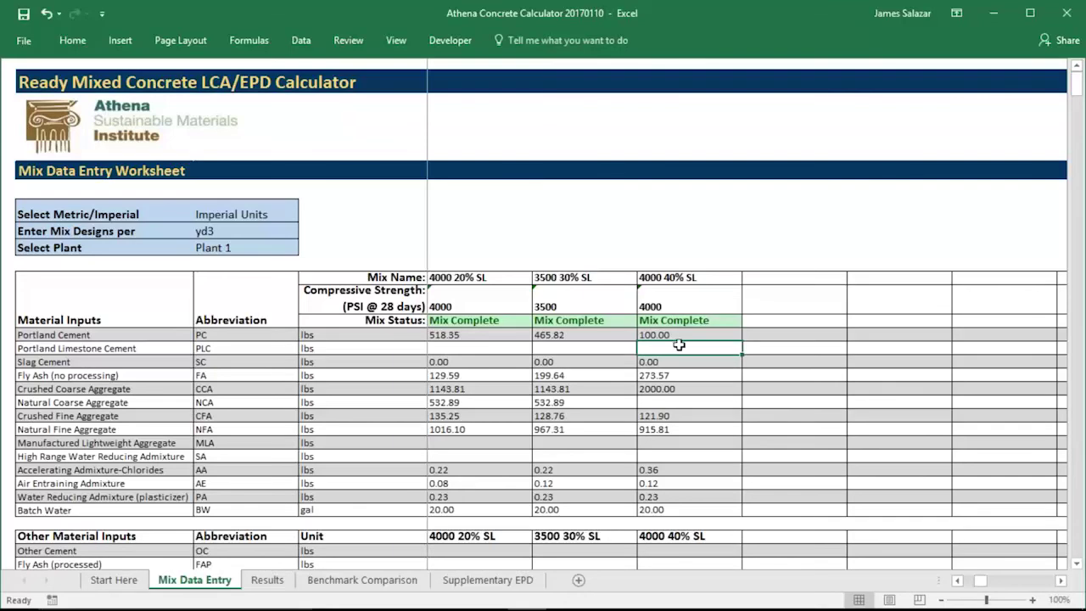
# Step: Set the Fly Ash (no processing) amount of the 4000 40% SL mix to 100 lbs
pyautogui.click(679, 373)
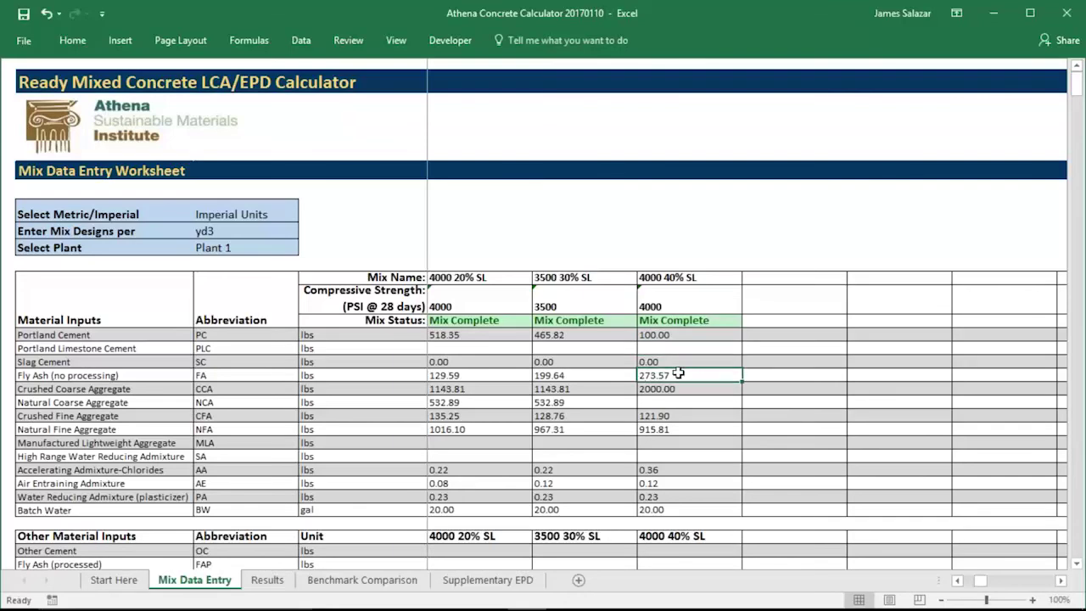
pyautogui.press('BackSpace')
pyautogui.write('100')
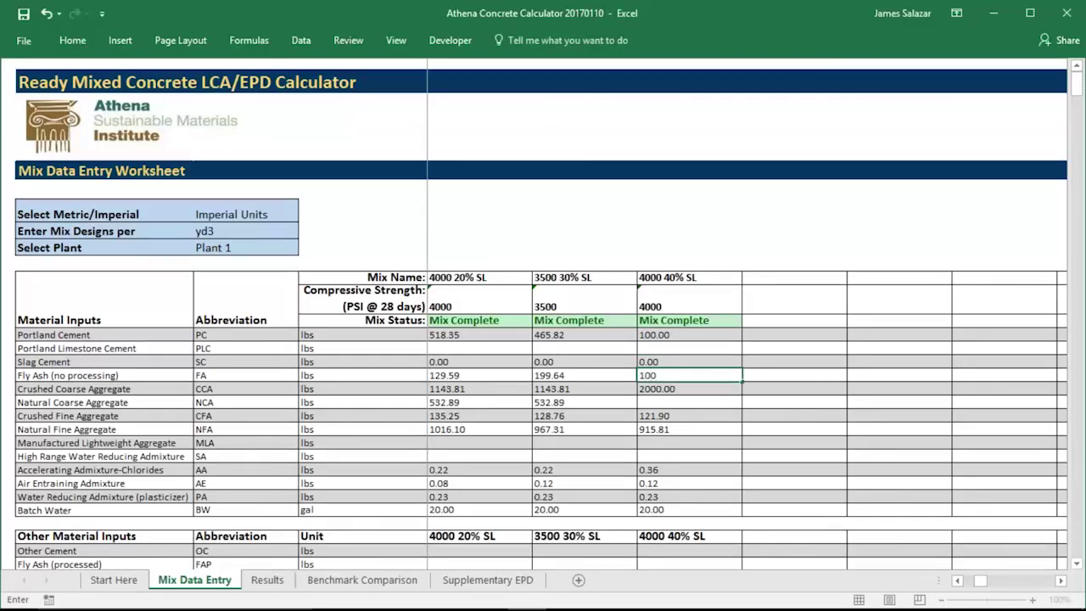
pyautogui.hotkey('ctrl', 'Return')
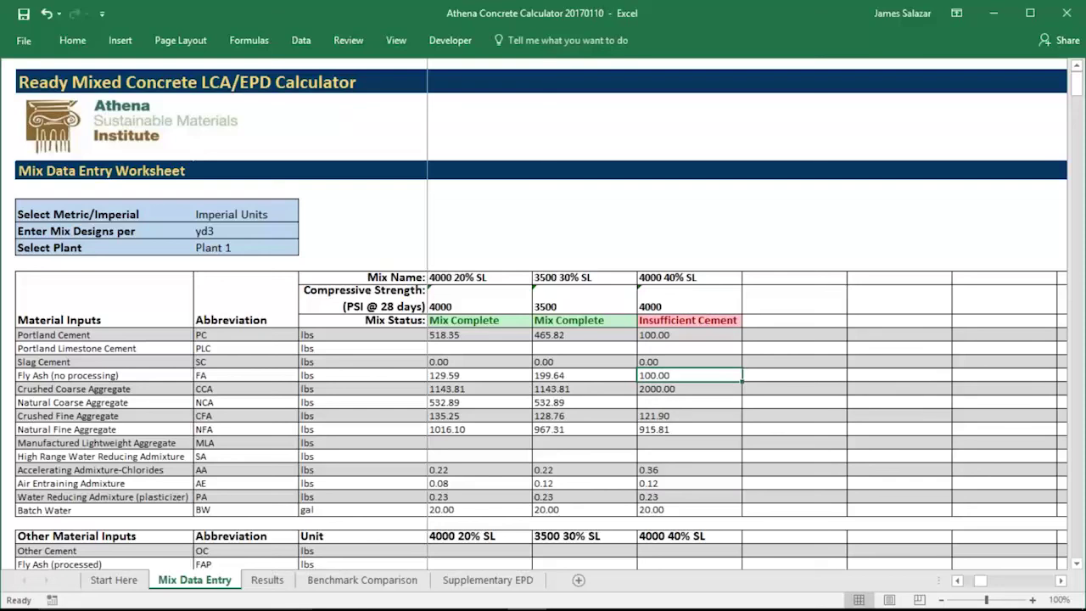
# Step: Set the Portland Cement of the 4000 40% SL mix to 400 lbs
pyautogui.click(685, 334)
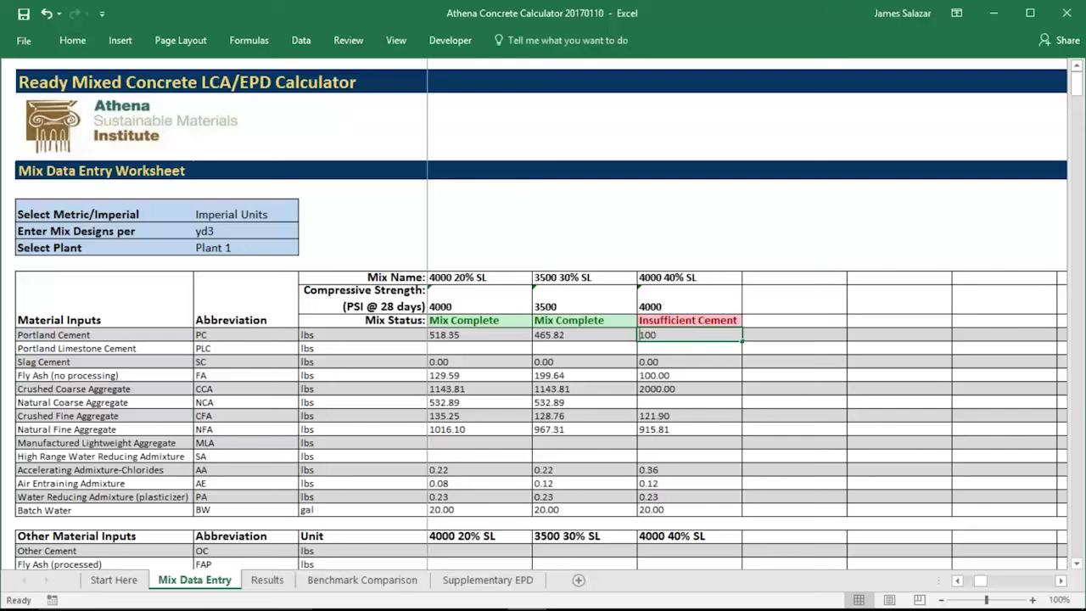
pyautogui.write('400')
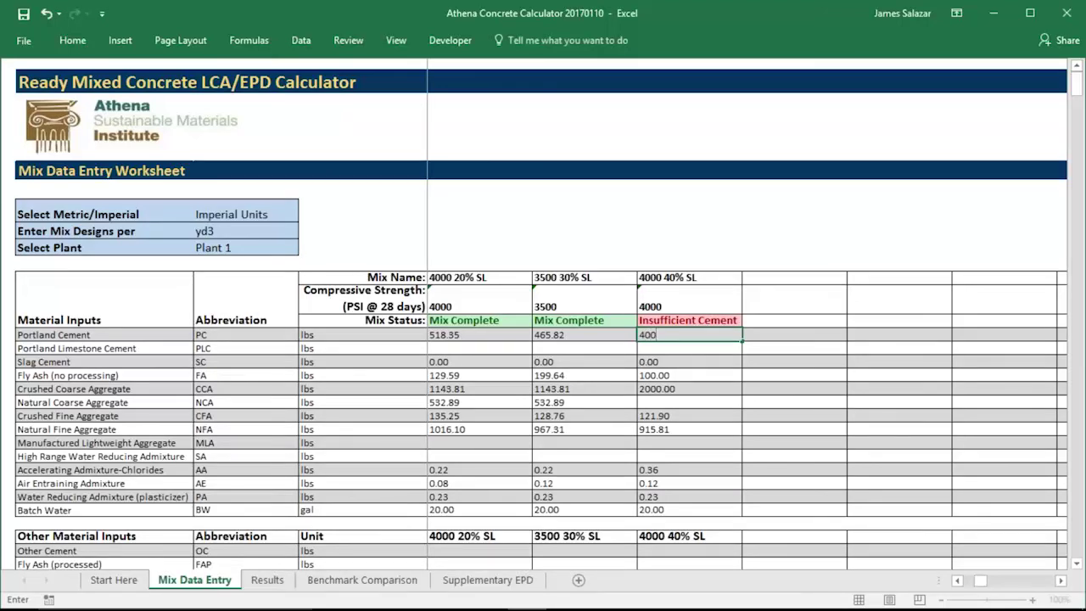
pyautogui.press('Return')
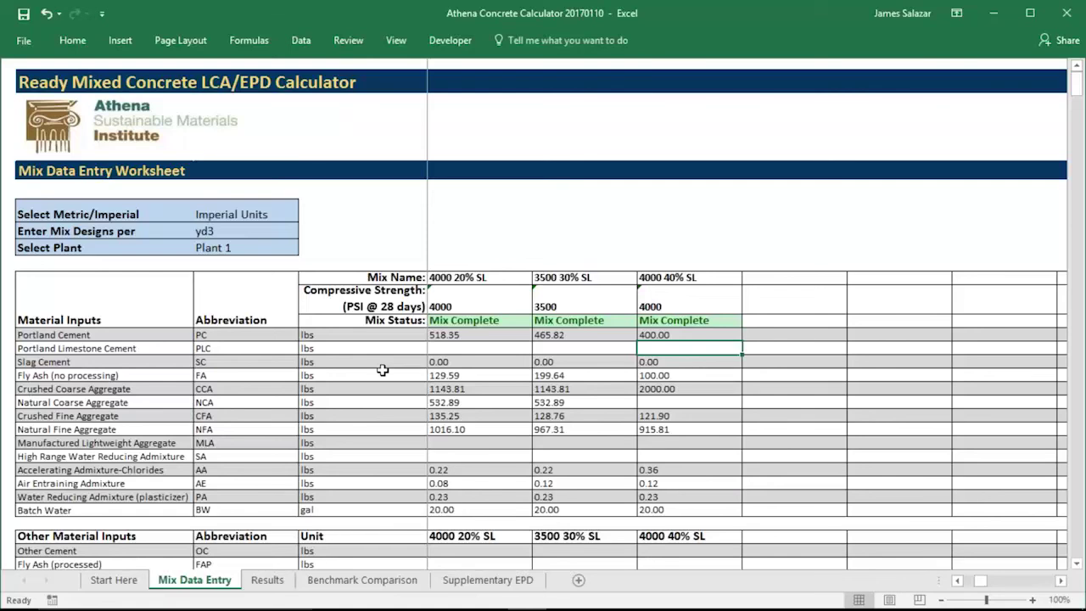
# Step: View the calculated results worksheet, and add the 2500 50% SL mix to the first empty Mix ID slot of the benchmark comparison
pyautogui.click(268, 580)
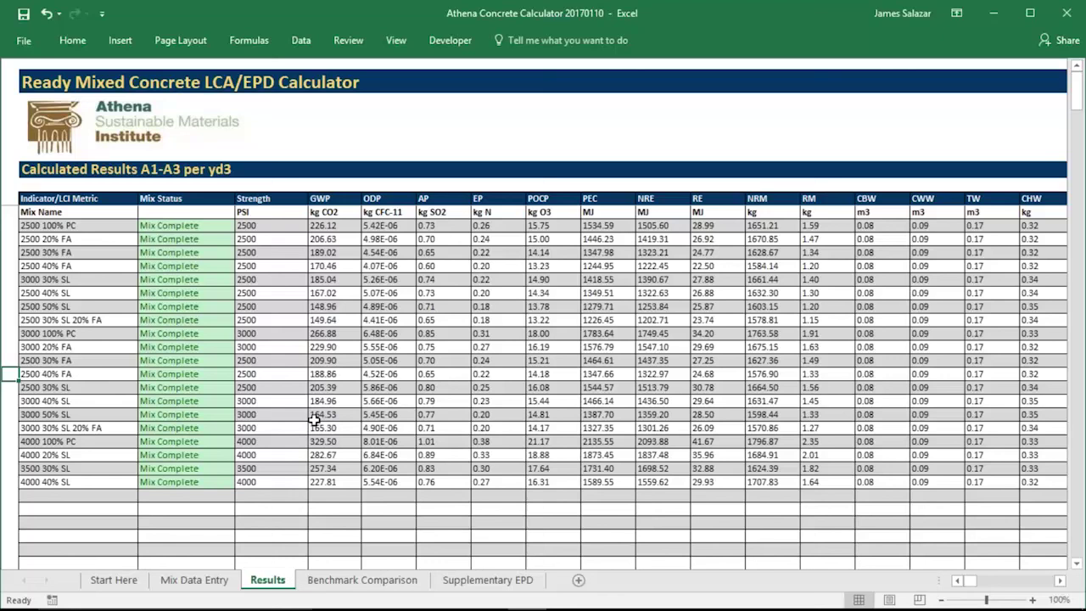
pyautogui.click(337, 581)
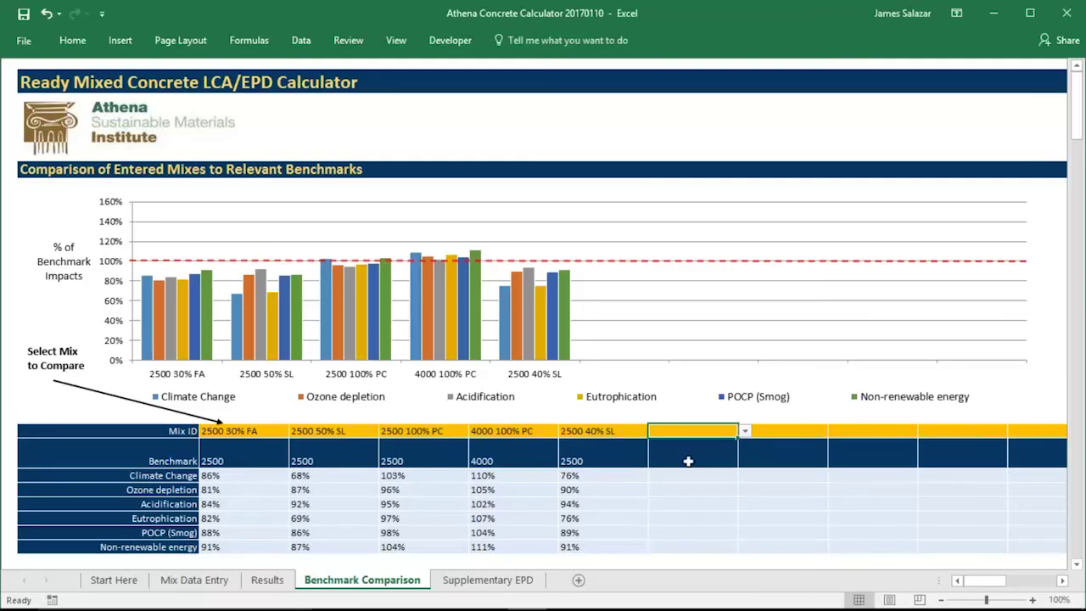
pyautogui.click(744, 431)
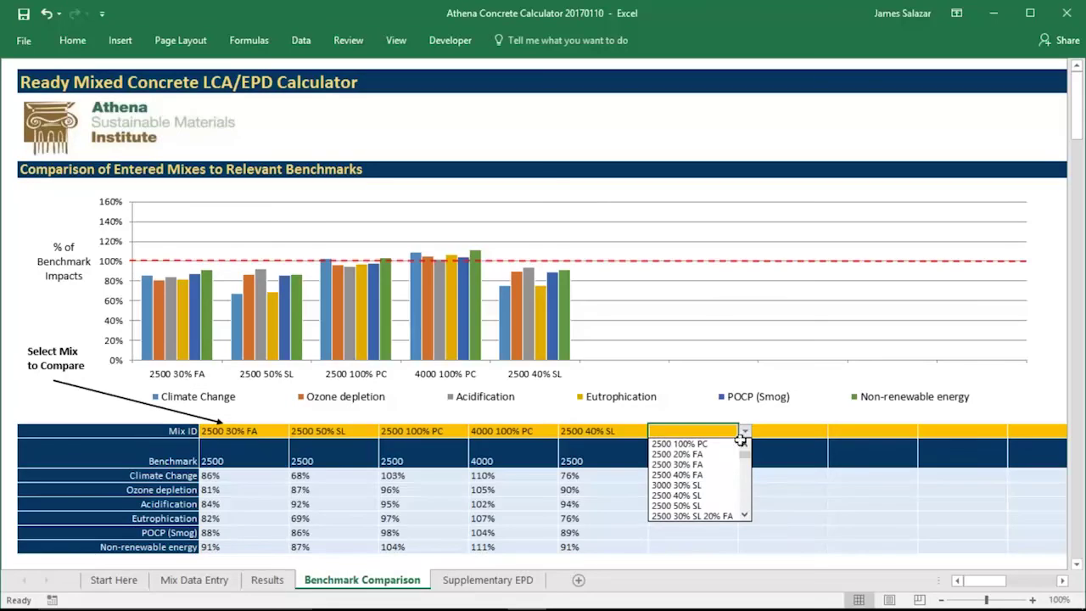
pyautogui.click(709, 506)
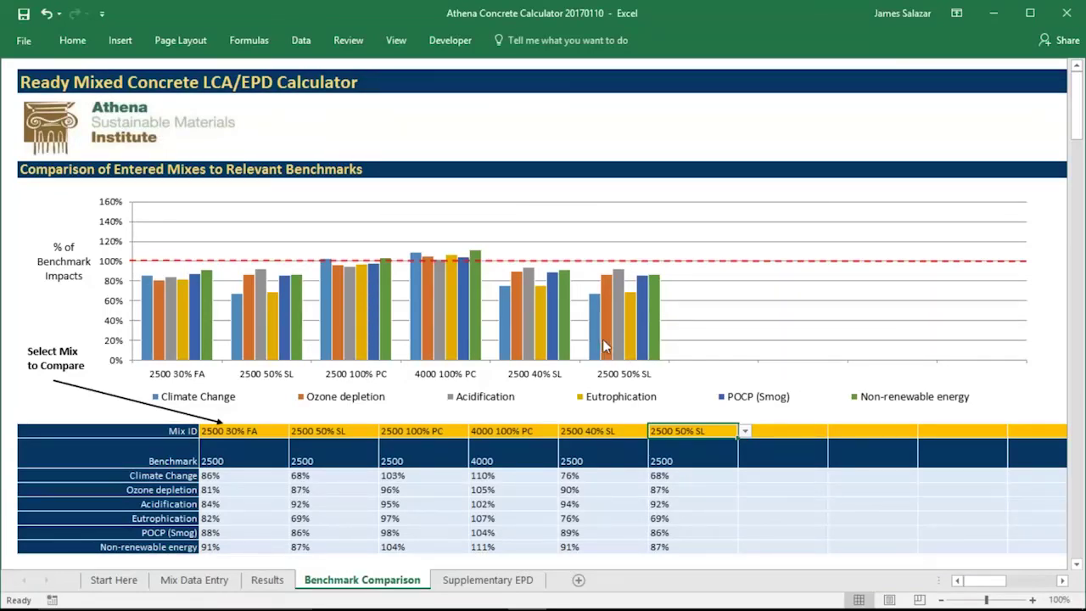
# Step: Open the Supplementary EPD worksheet and add the 3000 30% SL mix in row 14 of the calculated results
pyautogui.moveTo(618, 348)
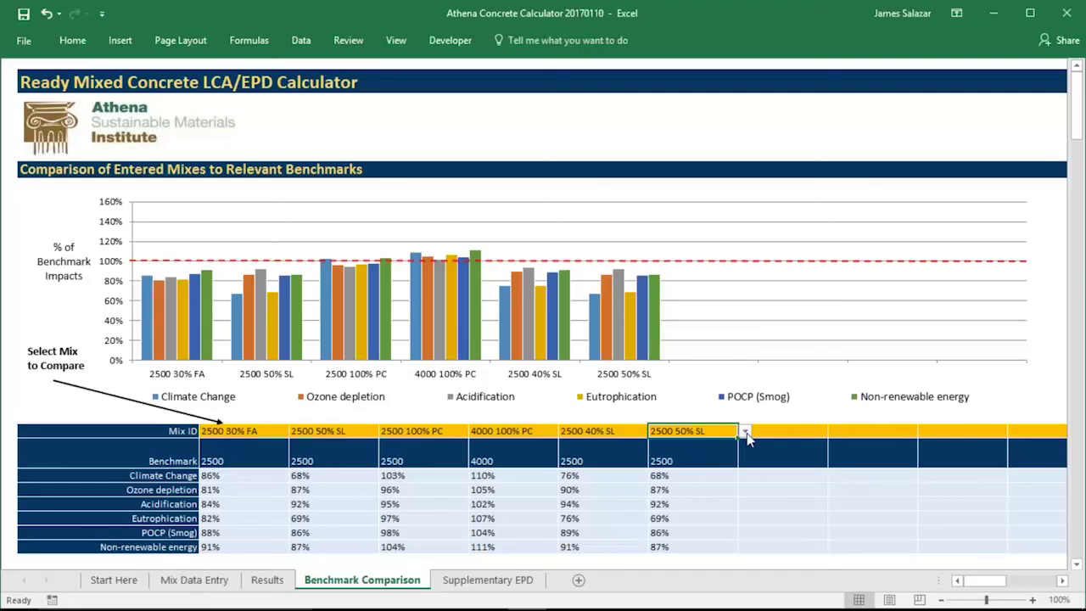
pyautogui.click(498, 582)
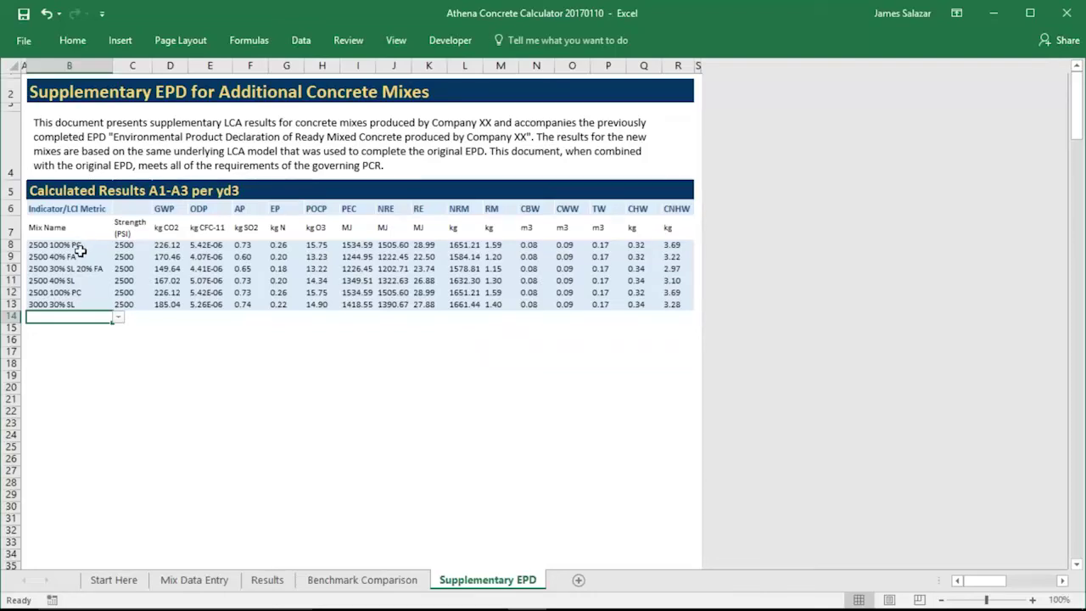
pyautogui.click(119, 319)
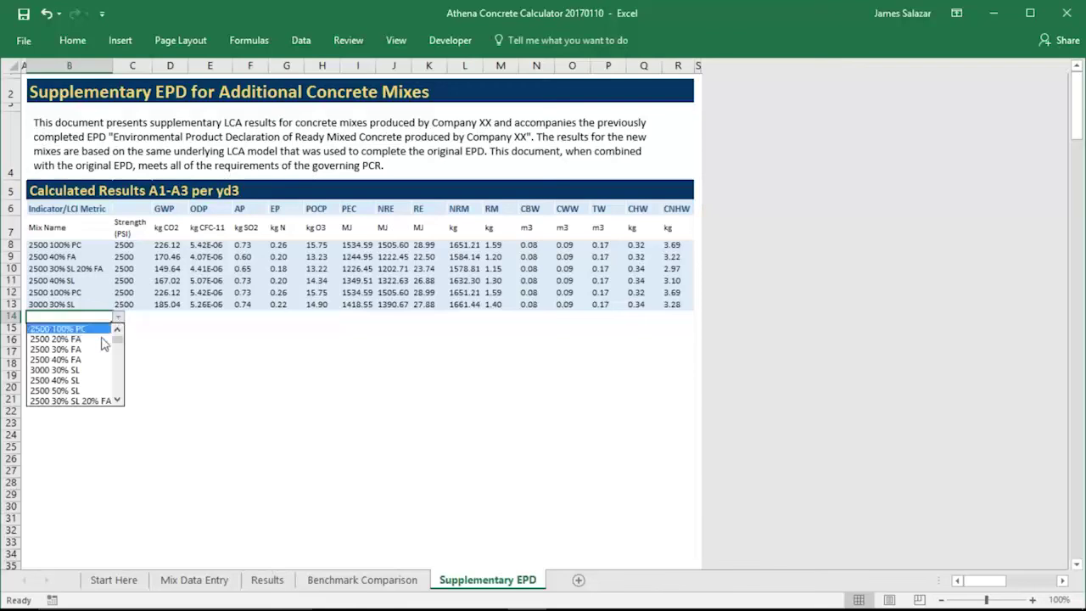
pyautogui.click(82, 375)
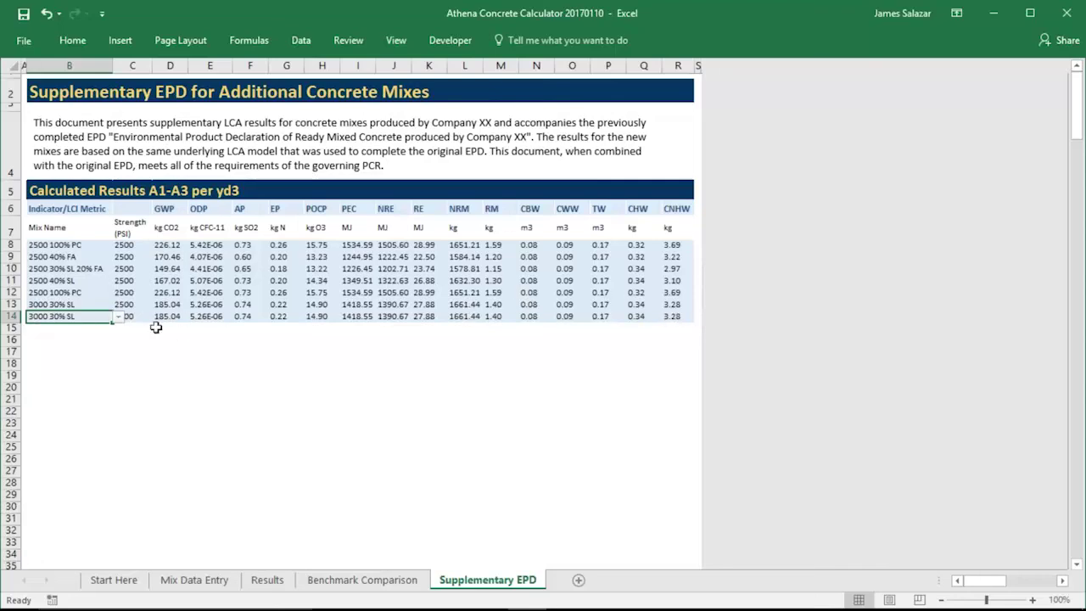
# Step: Add the 2500 50% SL mix in row 15 of the supplementary EPD's calculated results
pyautogui.click(73, 332)
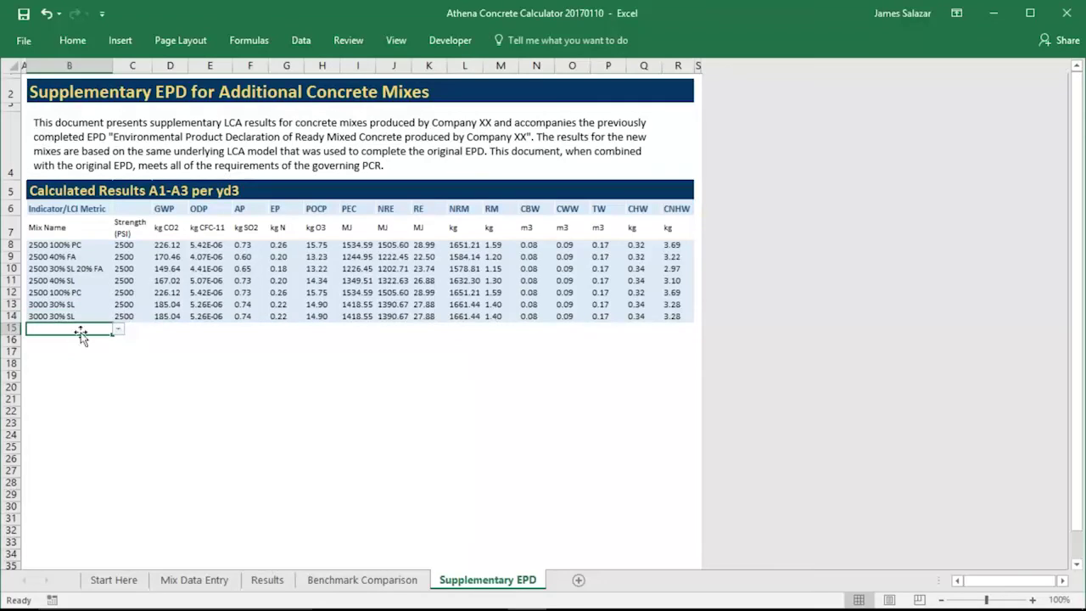
pyautogui.click(118, 331)
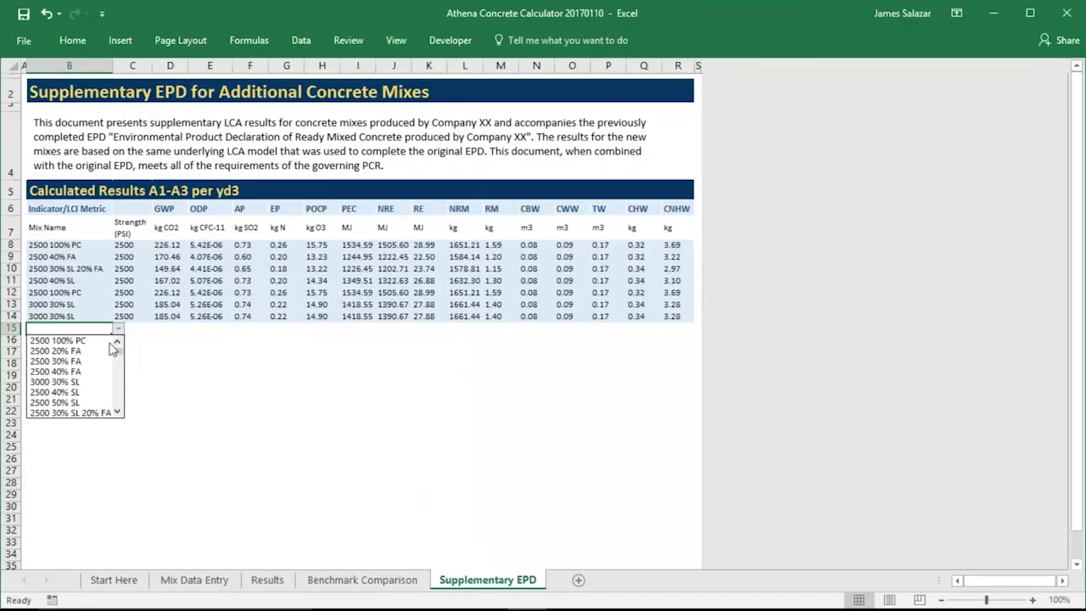
pyautogui.click(60, 402)
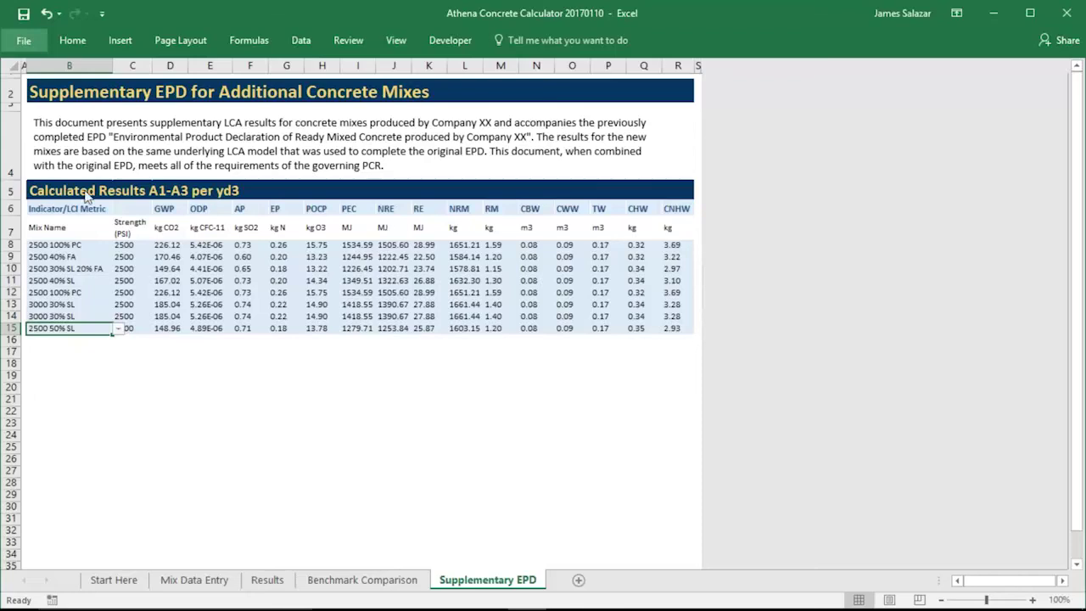
pyautogui.click(32, 43)
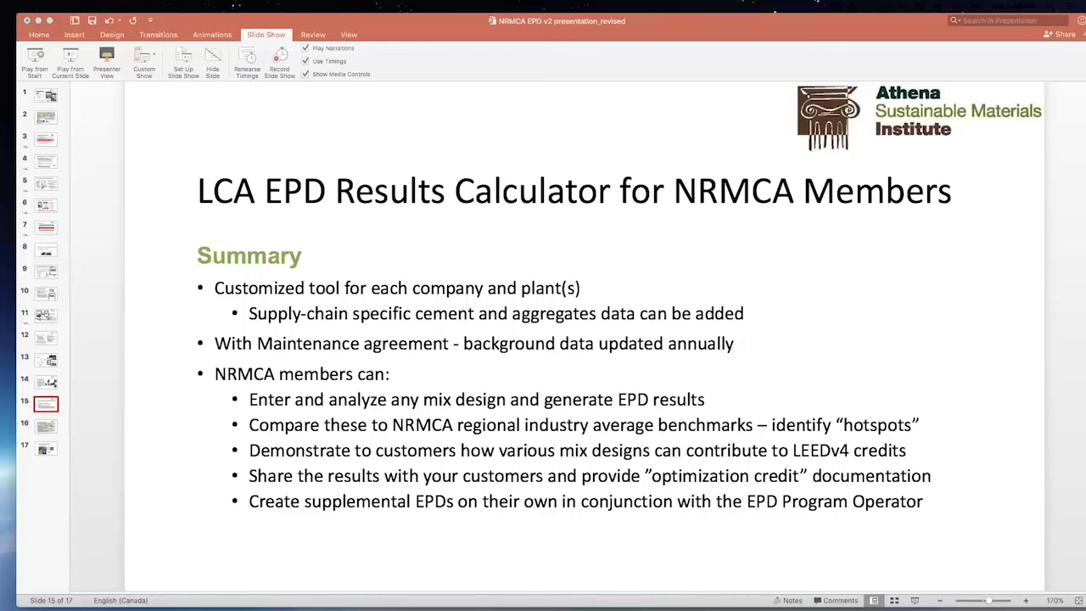
# Step: Go to slide 16 of the NRMCA EPD v2 presentation
pyautogui.click(49, 428)
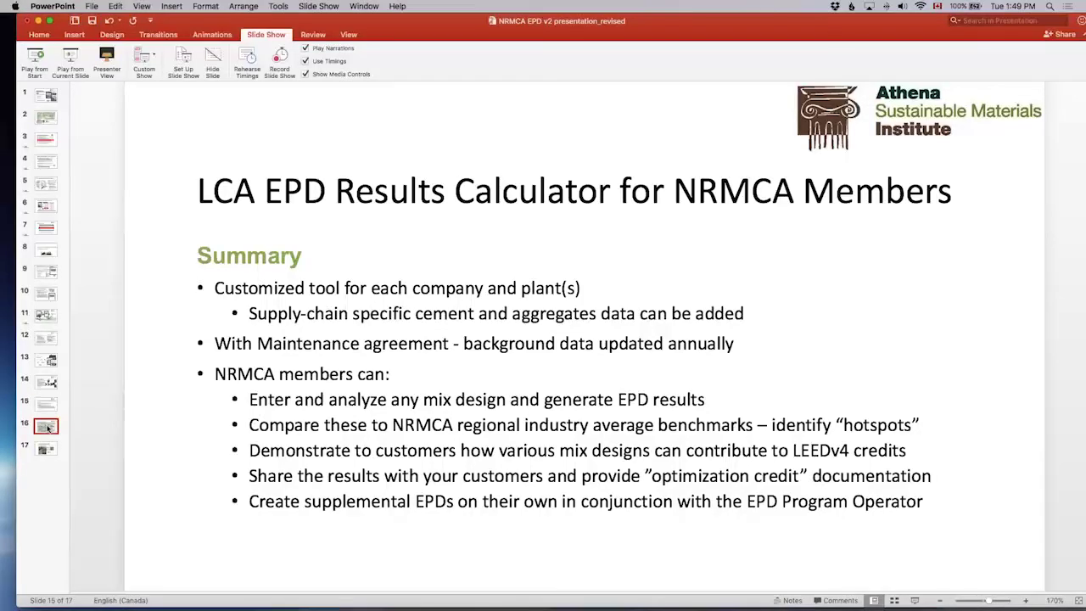